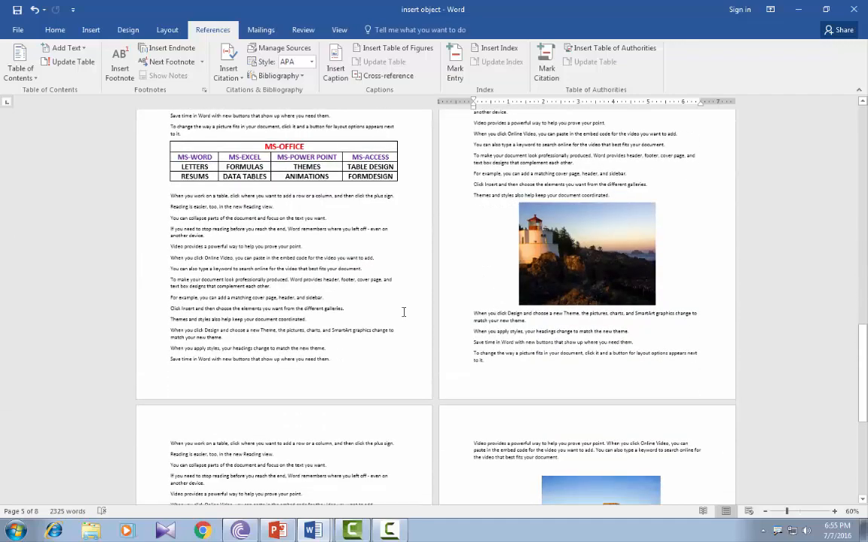
Switch to the blank Document1 and enter the sample-text formula =rand(100,1) on its first line.
{"action": "left_click", "coordinate": [314, 157]}
{"action": "scroll", "coordinate": [729, 422], "scroll_direction": "up", "scroll_amount": 15}
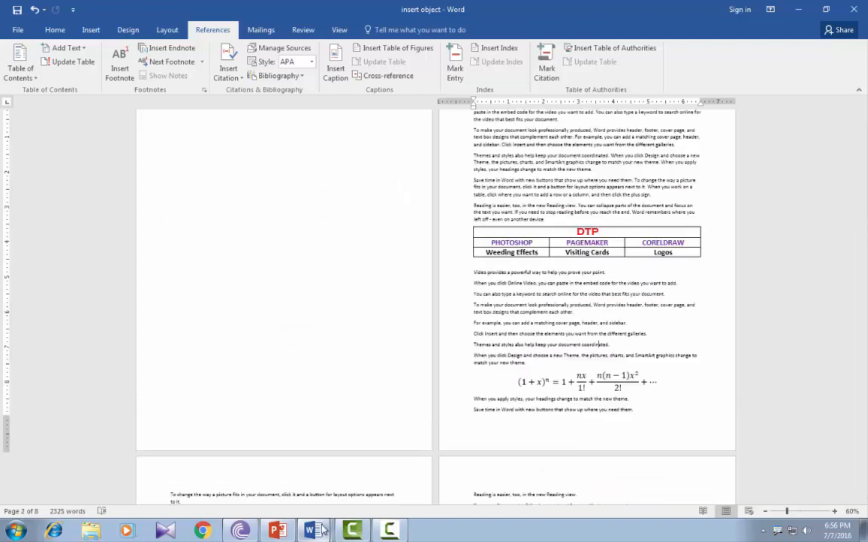
{"action": "mouse_move", "coordinate": [314, 531]}
{"action": "left_click", "coordinate": [301, 502]}
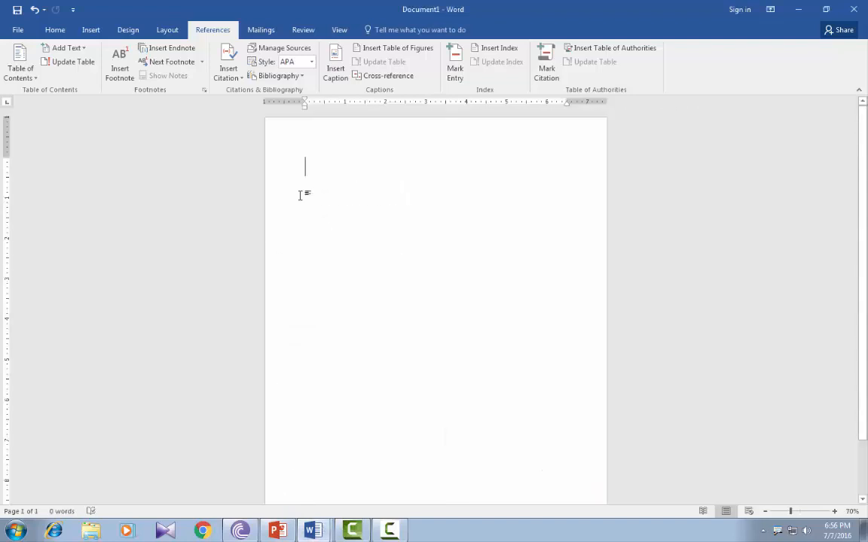
{"action": "type", "text": "=rand"}
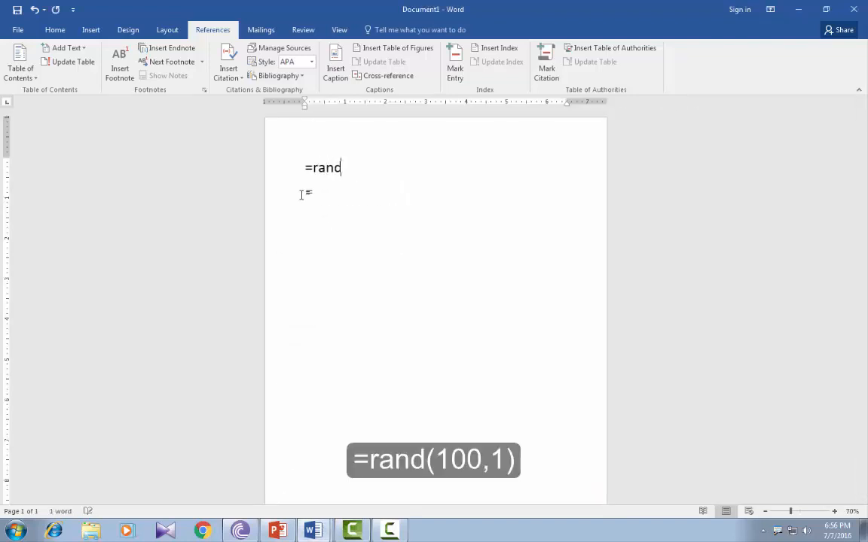
{"action": "type", "text": "(100"}
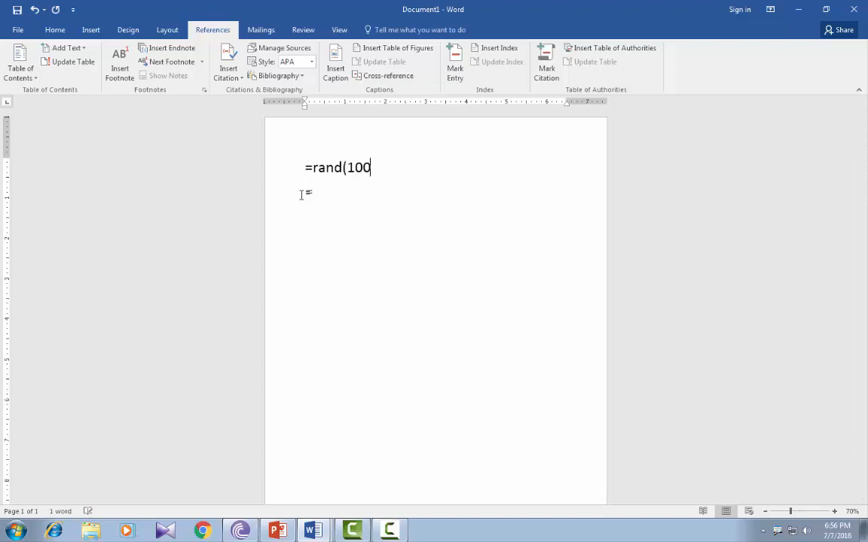
{"action": "type", "text": ",1"}
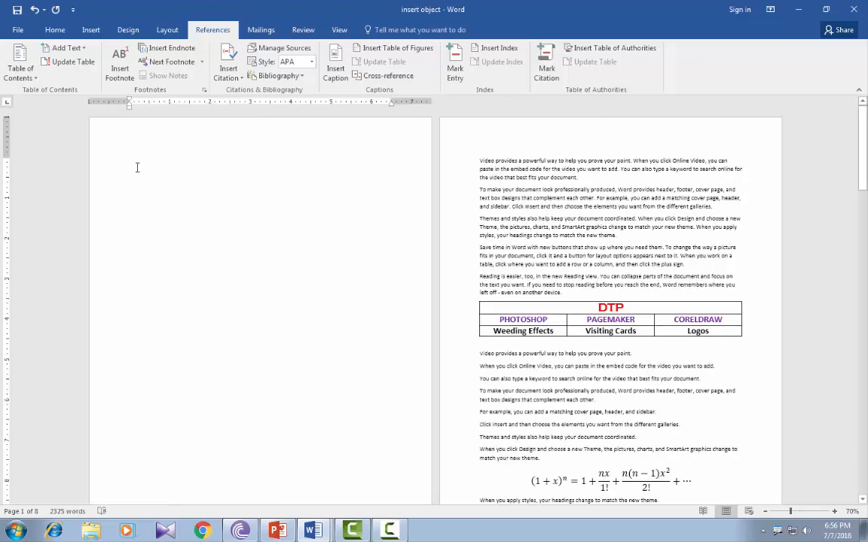
In the insert object document, add a caption with the Table label above the DTP table.
{"action": "left_click", "coordinate": [474, 300]}
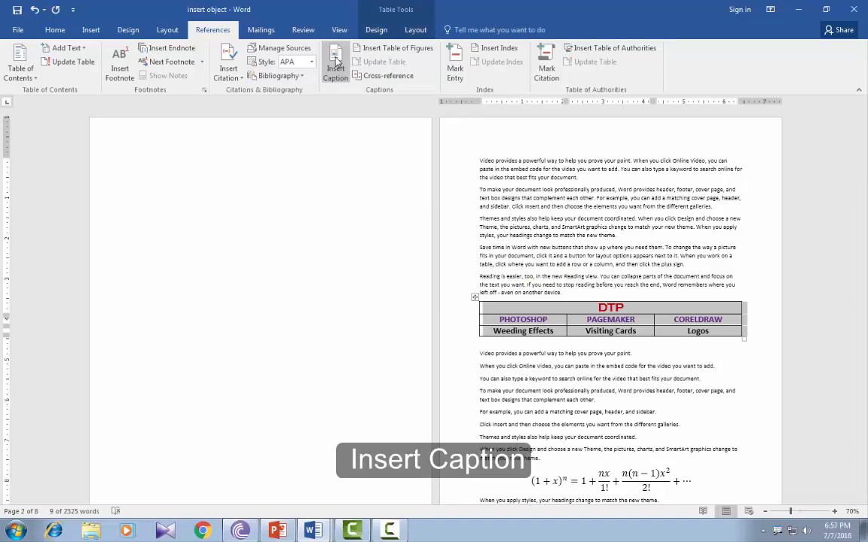
{"action": "left_click", "coordinate": [337, 62]}
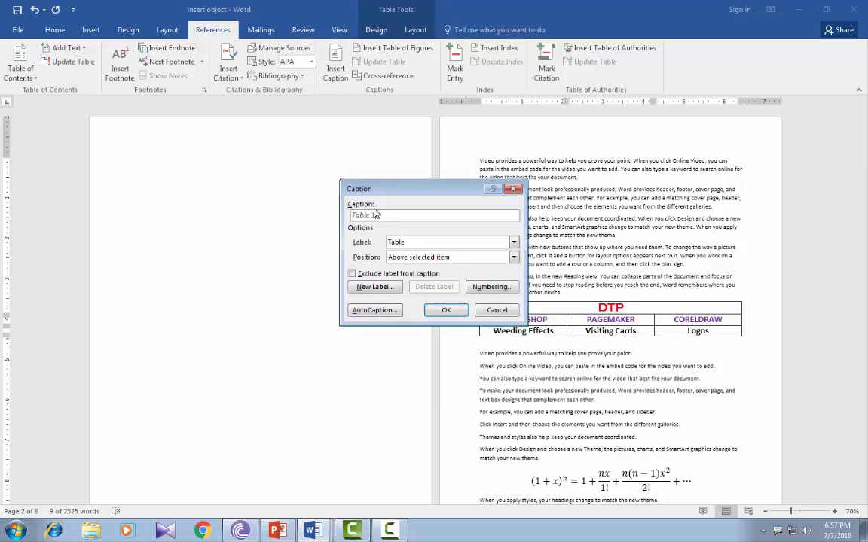
{"action": "left_click", "coordinate": [445, 311]}
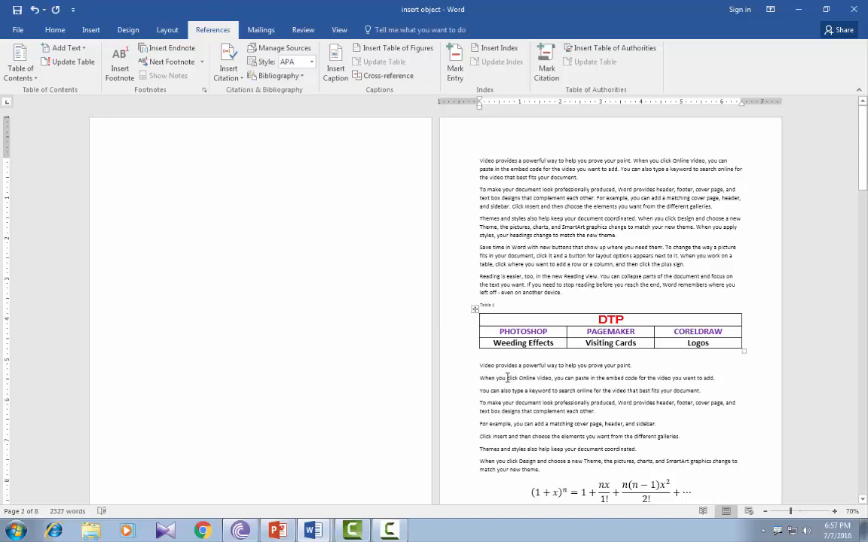
Insert a caption with the Equation label at the (1 + x)^n formula below the DTP table.
{"action": "scroll", "coordinate": [507, 378], "scroll_direction": "down", "scroll_amount": 4}
{"action": "left_click", "coordinate": [578, 334]}
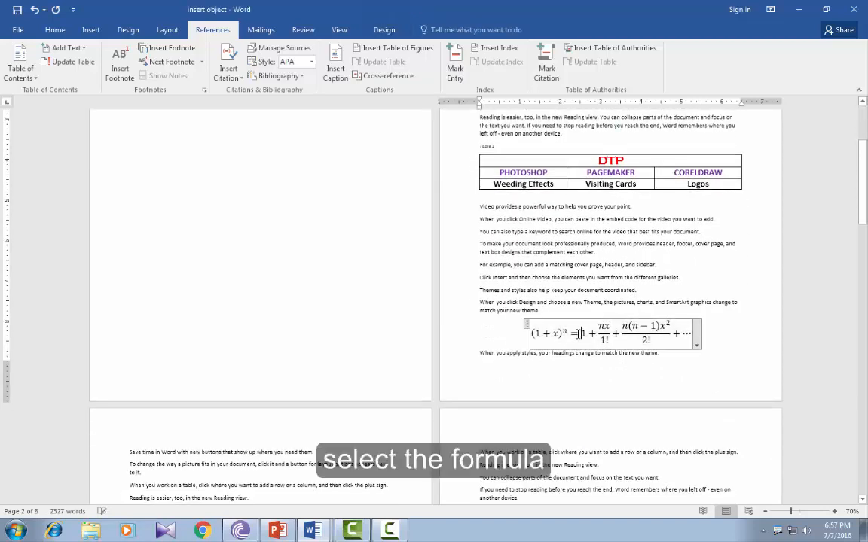
{"action": "left_click", "coordinate": [334, 67]}
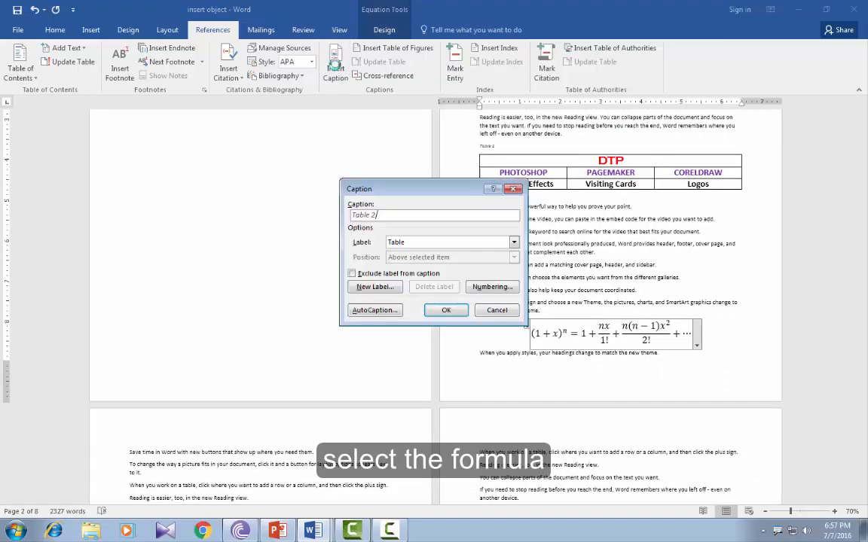
{"action": "left_click", "coordinate": [413, 246]}
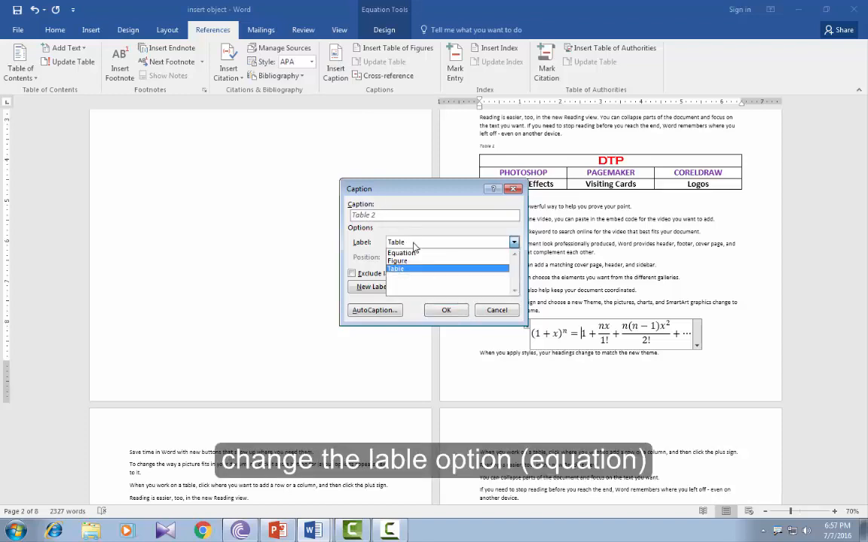
{"action": "left_click", "coordinate": [410, 254]}
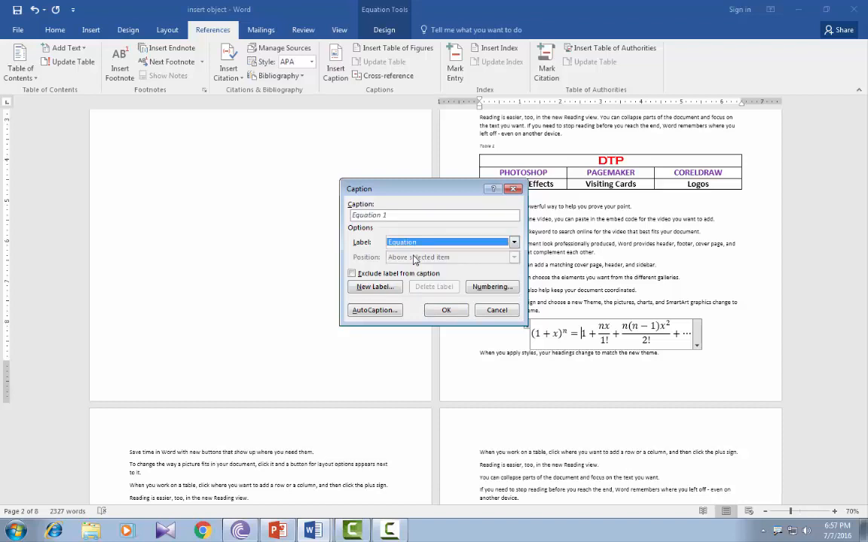
{"action": "left_click", "coordinate": [445, 311]}
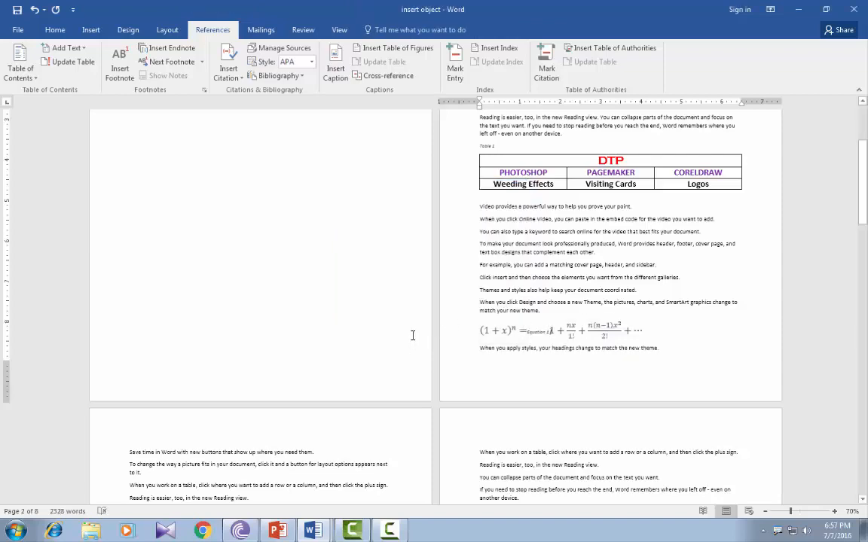
Add a caption with the Figure label below the jellyfish picture.
{"action": "scroll", "coordinate": [413, 335], "scroll_direction": "down", "scroll_amount": 5}
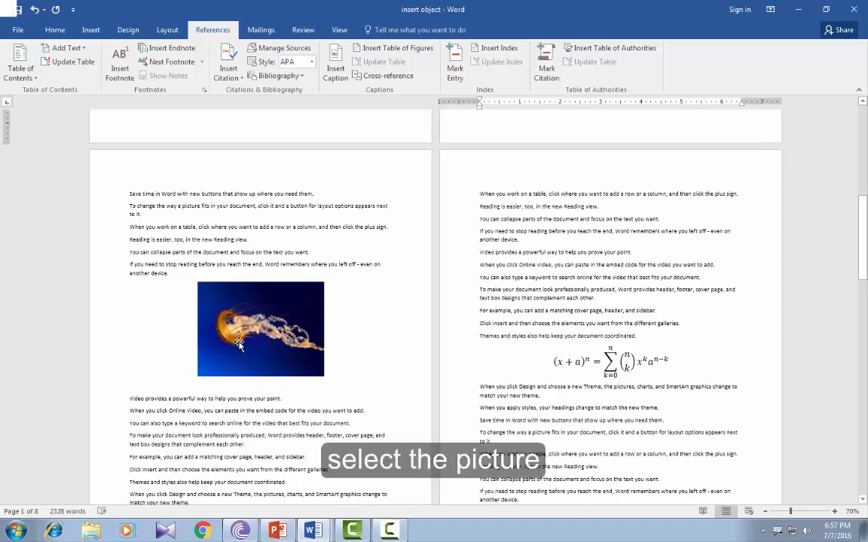
{"action": "left_click", "coordinate": [238, 343]}
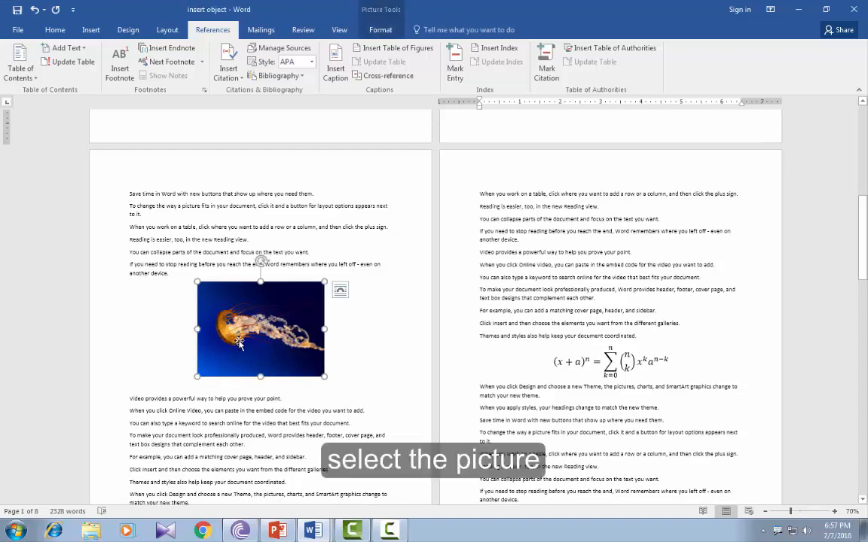
{"action": "left_click", "coordinate": [337, 64]}
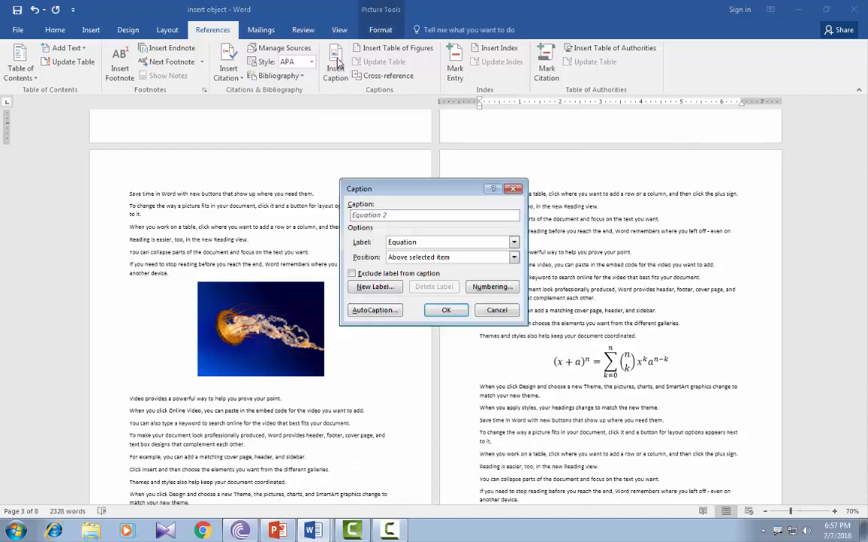
{"action": "left_click", "coordinate": [407, 242]}
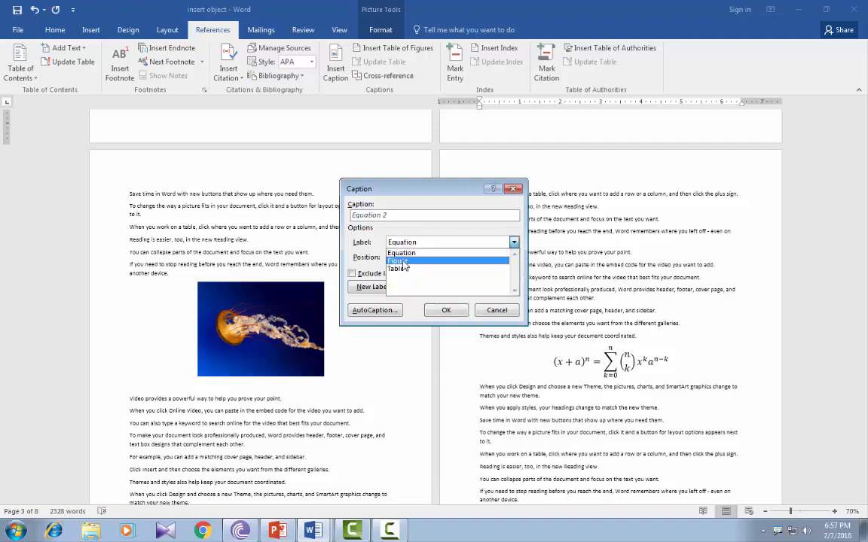
{"action": "left_click", "coordinate": [405, 261]}
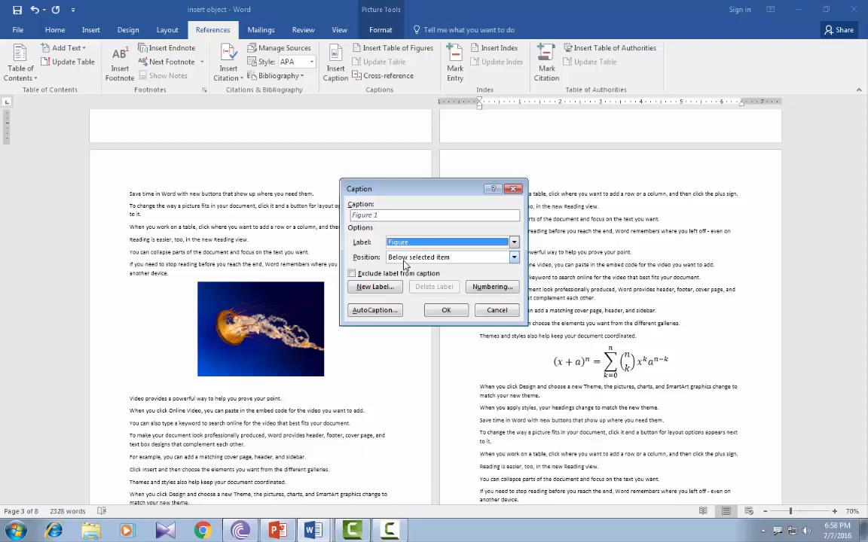
{"action": "left_click", "coordinate": [443, 310]}
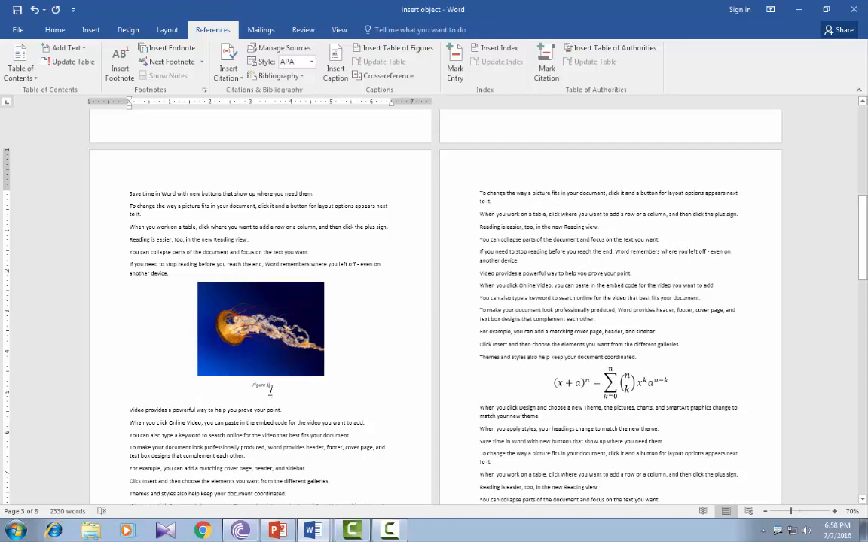
Add a caption with the Table label above the MS-OFFICE table.
{"action": "scroll", "coordinate": [286, 391], "scroll_direction": "down", "scroll_amount": 15}
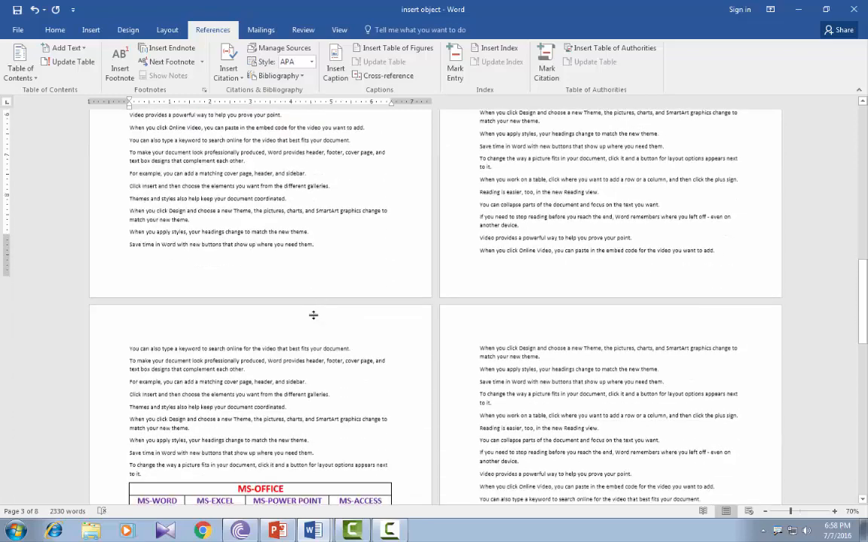
{"action": "scroll", "coordinate": [102, 222], "scroll_direction": "down", "scroll_amount": 3}
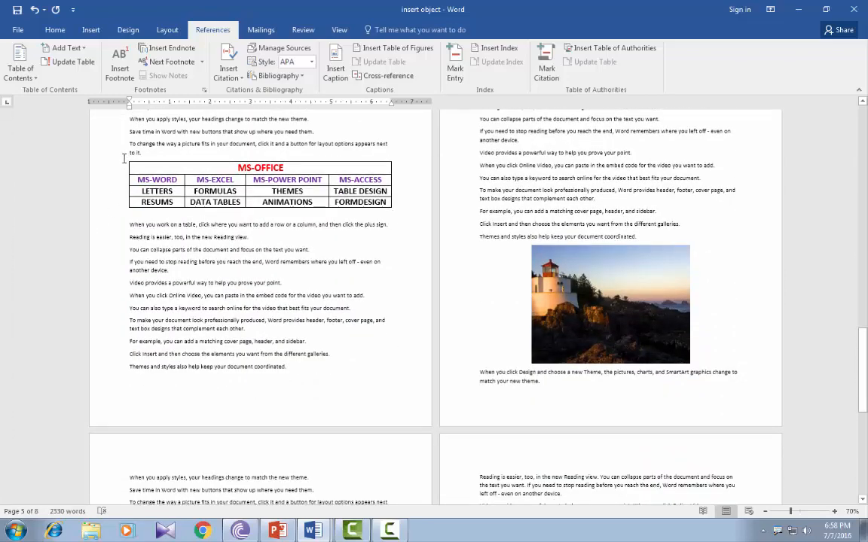
{"action": "left_click", "coordinate": [124, 157]}
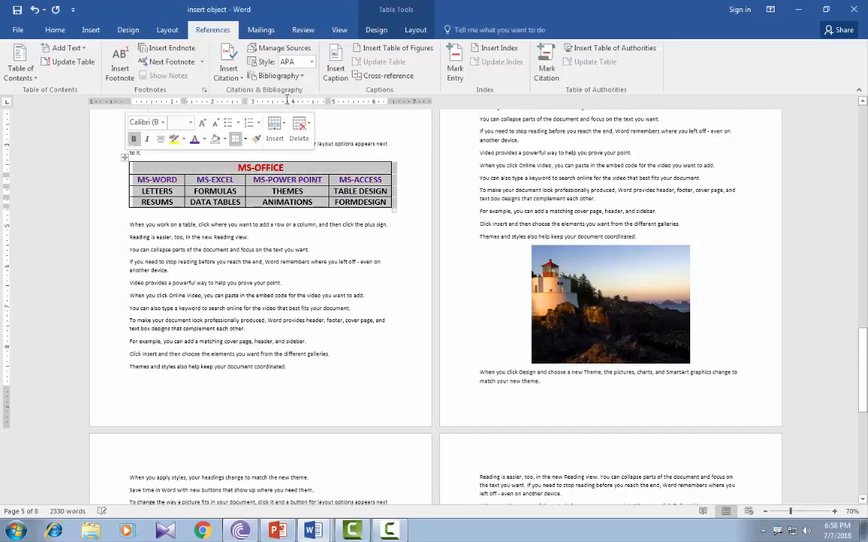
{"action": "left_click", "coordinate": [335, 67]}
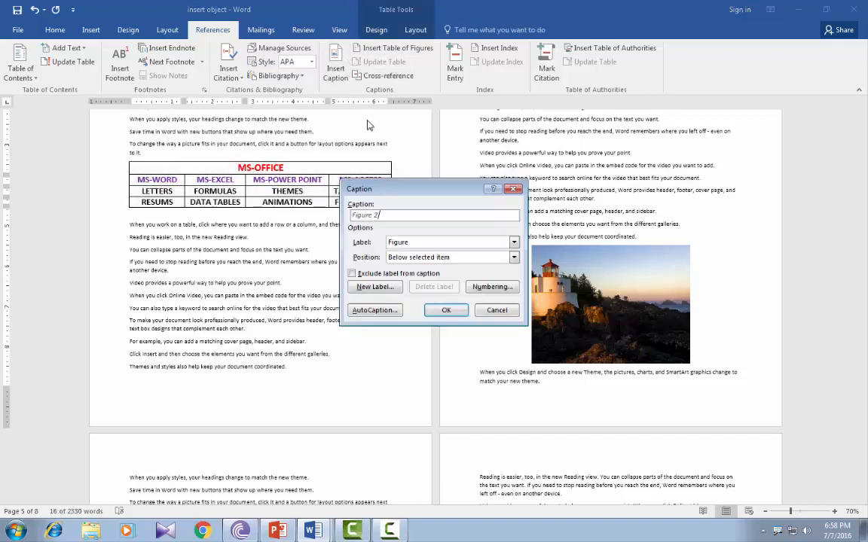
{"action": "left_click", "coordinate": [412, 242]}
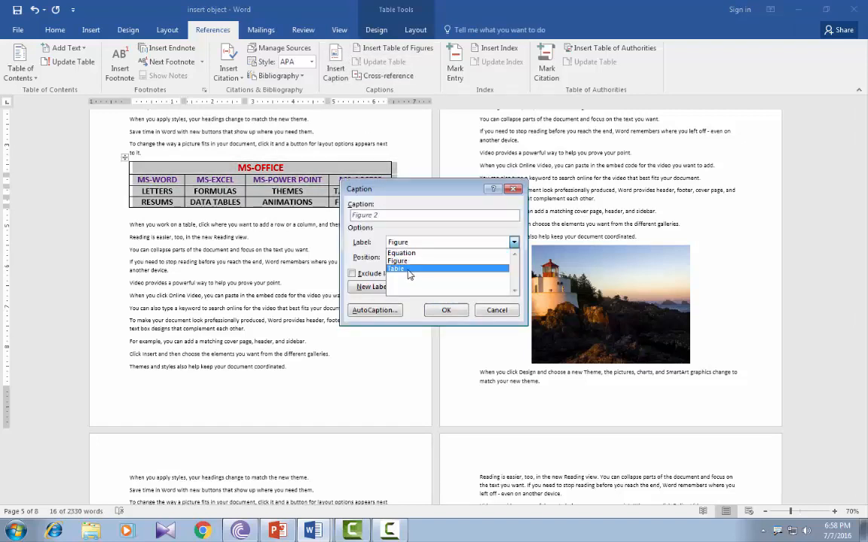
{"action": "left_click", "coordinate": [410, 265]}
{"action": "left_click", "coordinate": [446, 311]}
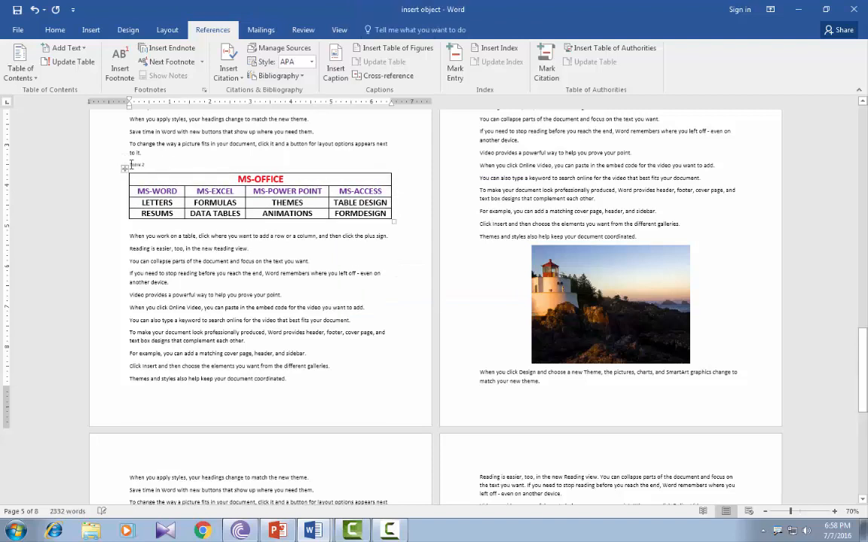
Add a caption with the Figure label below the lighthouse picture.
{"action": "left_click", "coordinate": [572, 271]}
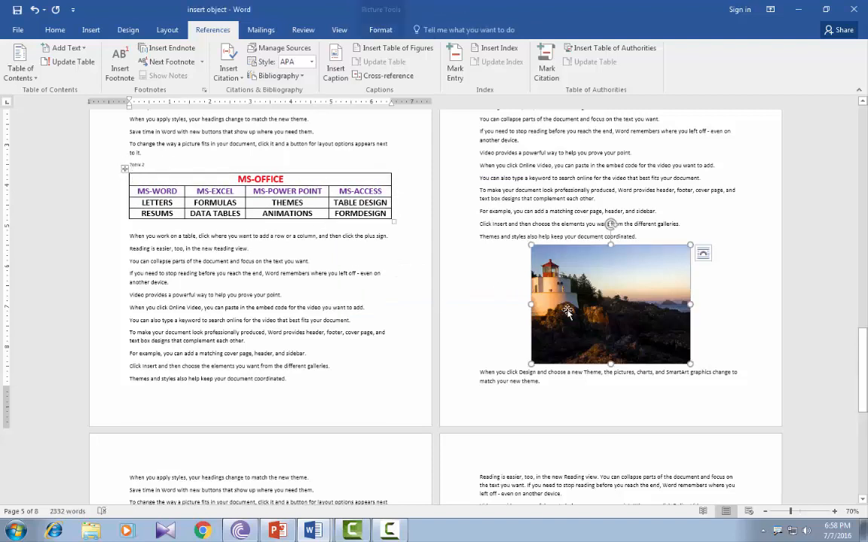
{"action": "left_click", "coordinate": [336, 67]}
{"action": "left_click", "coordinate": [406, 242]}
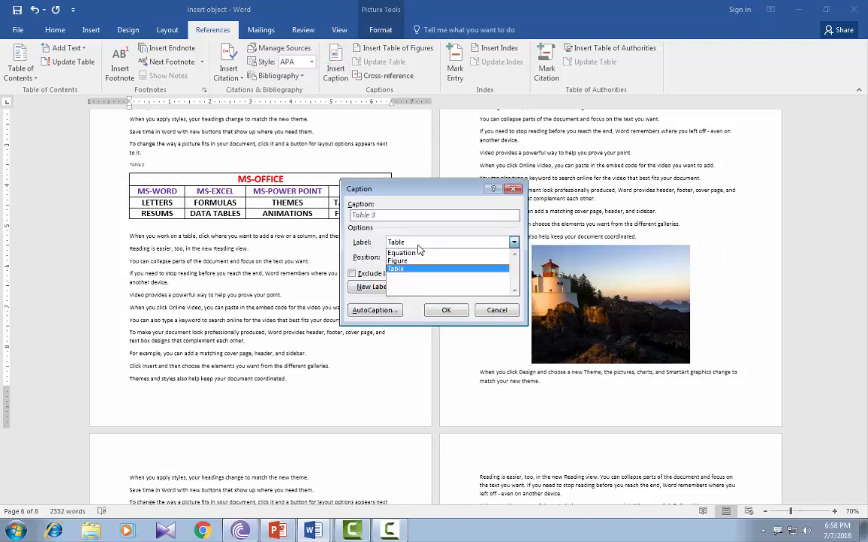
{"action": "left_click", "coordinate": [412, 262]}
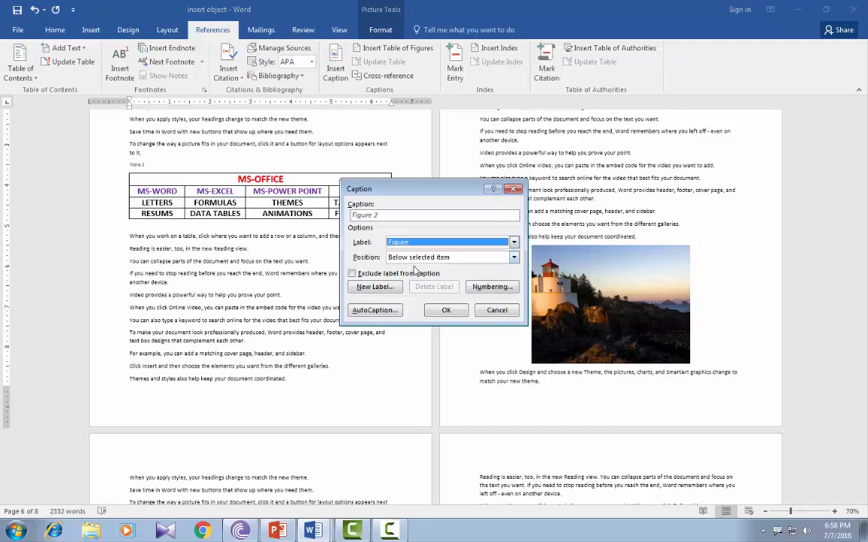
{"action": "left_click", "coordinate": [445, 311]}
Add a caption with the Figure label below the desert rock picture on the last page.
{"action": "scroll", "coordinate": [234, 285], "scroll_direction": "down", "scroll_amount": 10}
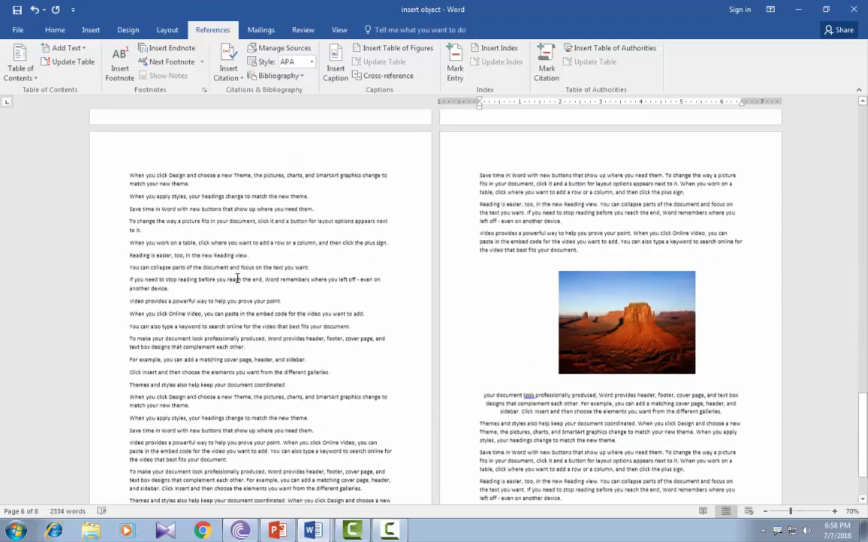
{"action": "scroll", "coordinate": [437, 286], "scroll_direction": "up", "scroll_amount": 3}
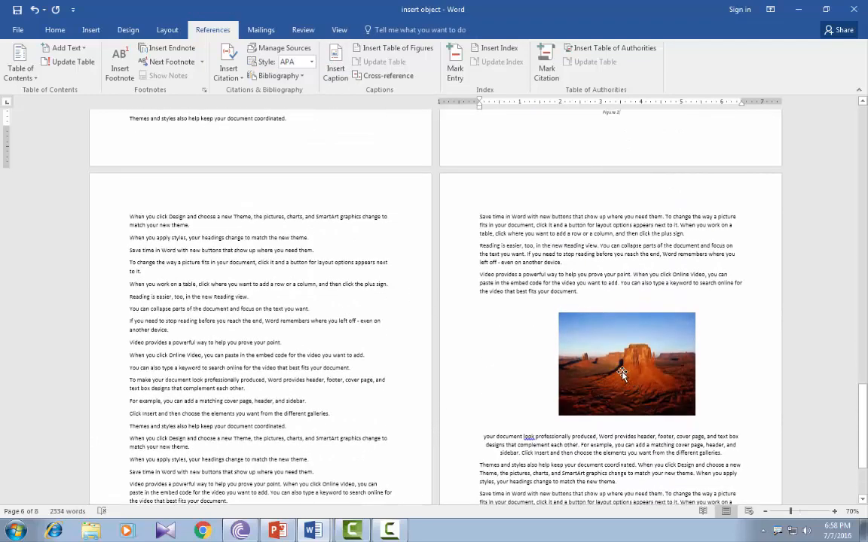
{"action": "left_click", "coordinate": [622, 374]}
{"action": "left_click", "coordinate": [335, 66]}
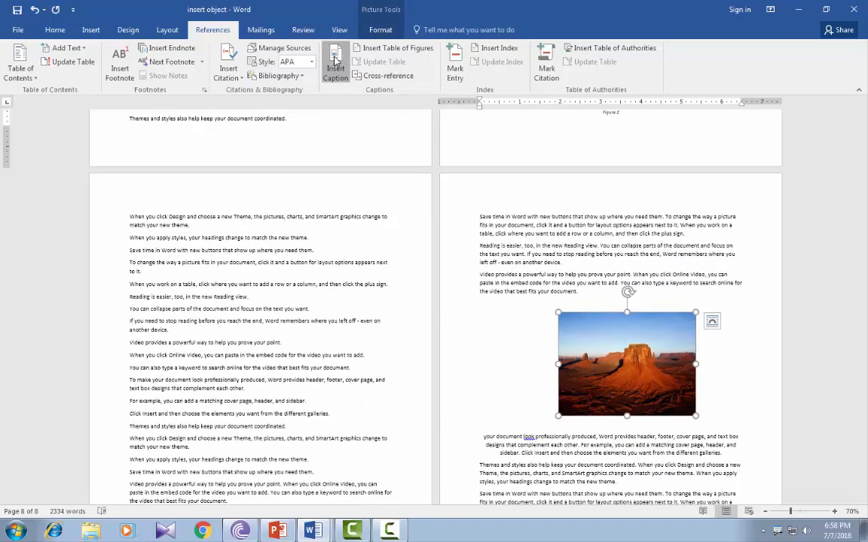
{"action": "left_click", "coordinate": [446, 310]}
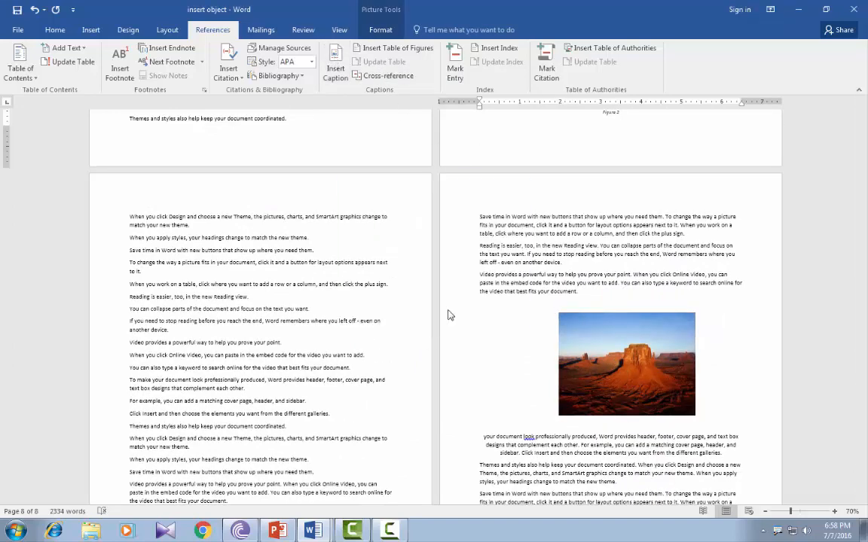
{"action": "scroll", "coordinate": [241, 335], "scroll_direction": "down", "scroll_amount": 3}
Add a caption with the Equation label to the (x + a)^n summation formula.
{"action": "scroll", "coordinate": [242, 332], "scroll_direction": "up", "scroll_amount": 10}
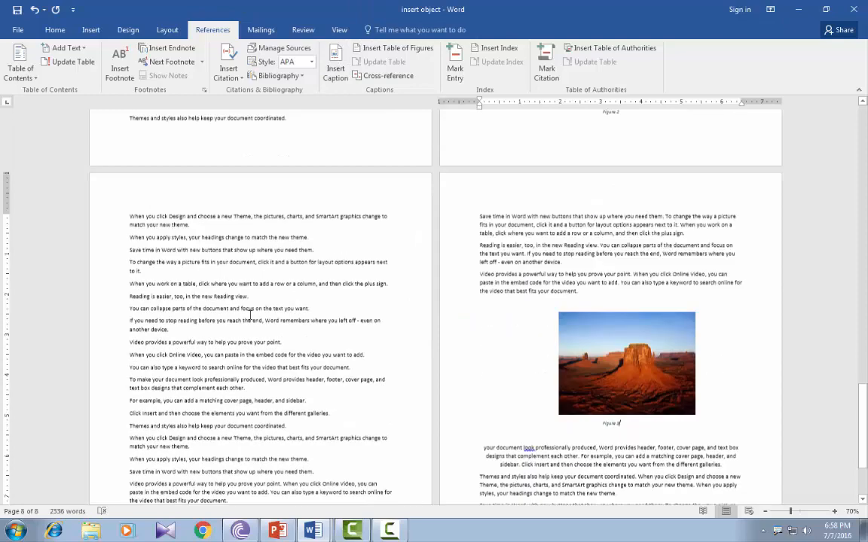
{"action": "scroll", "coordinate": [253, 313], "scroll_direction": "up", "scroll_amount": 10}
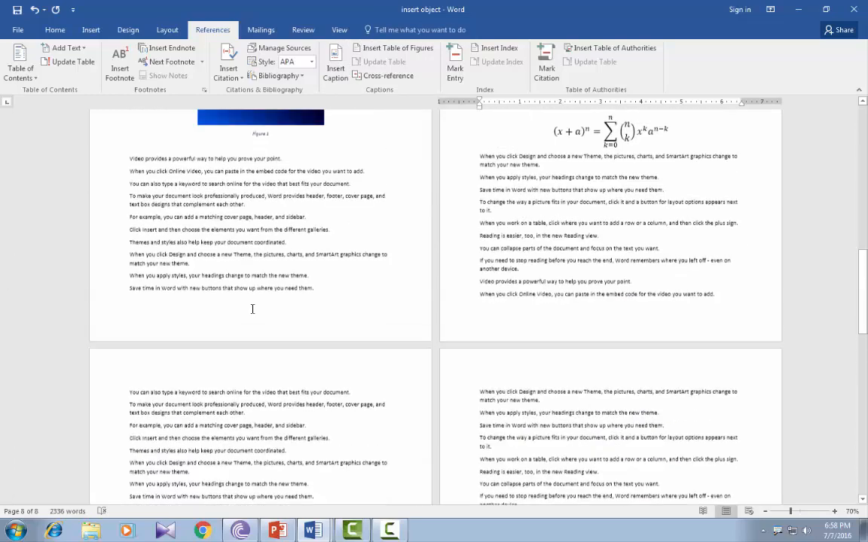
{"action": "scroll", "coordinate": [312, 329], "scroll_direction": "up", "scroll_amount": 3}
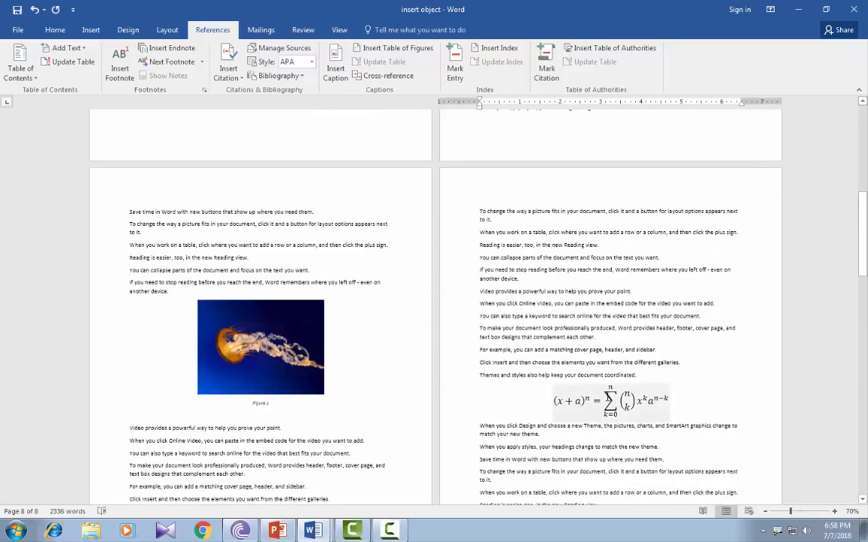
{"action": "left_click", "coordinate": [557, 392]}
{"action": "left_click", "coordinate": [550, 388]}
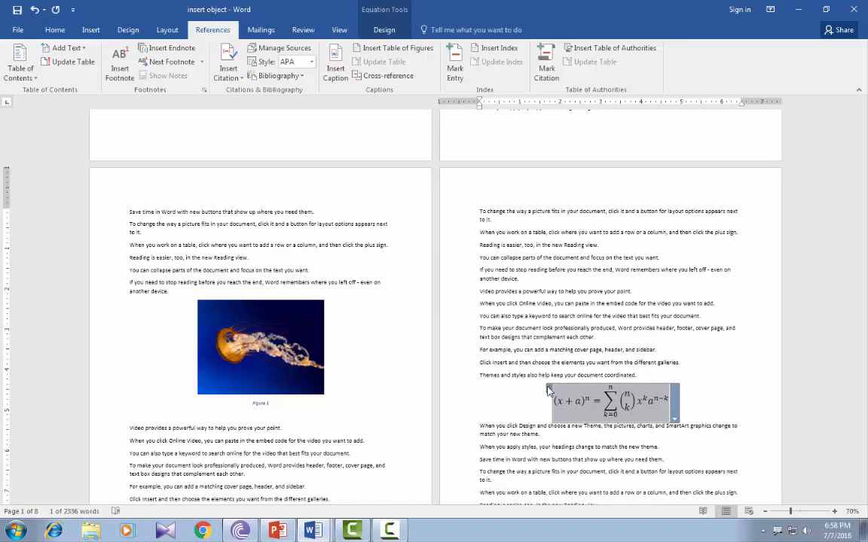
{"action": "left_click", "coordinate": [335, 67]}
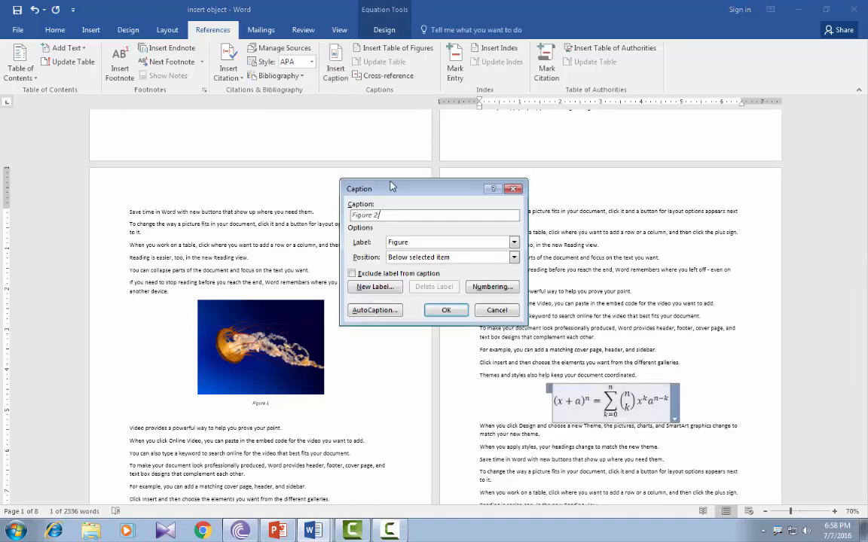
{"action": "left_click", "coordinate": [412, 242]}
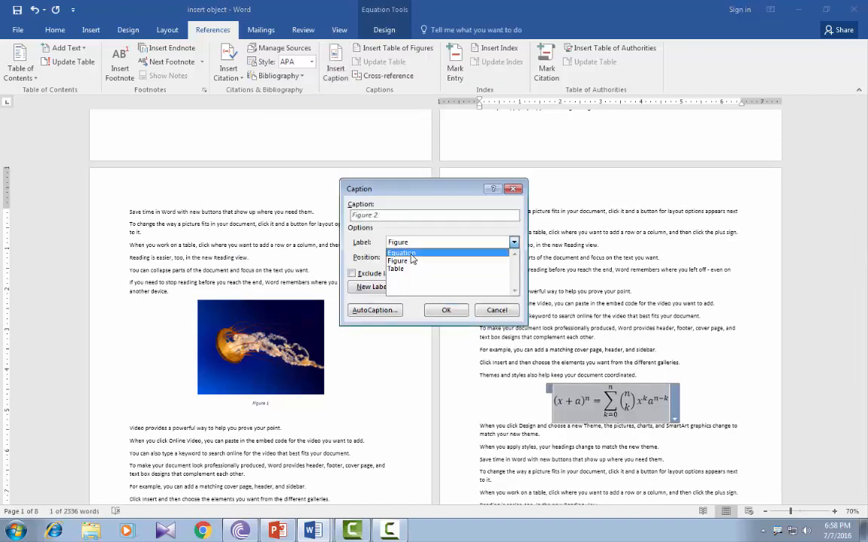
{"action": "left_click", "coordinate": [407, 254]}
{"action": "left_click", "coordinate": [446, 310]}
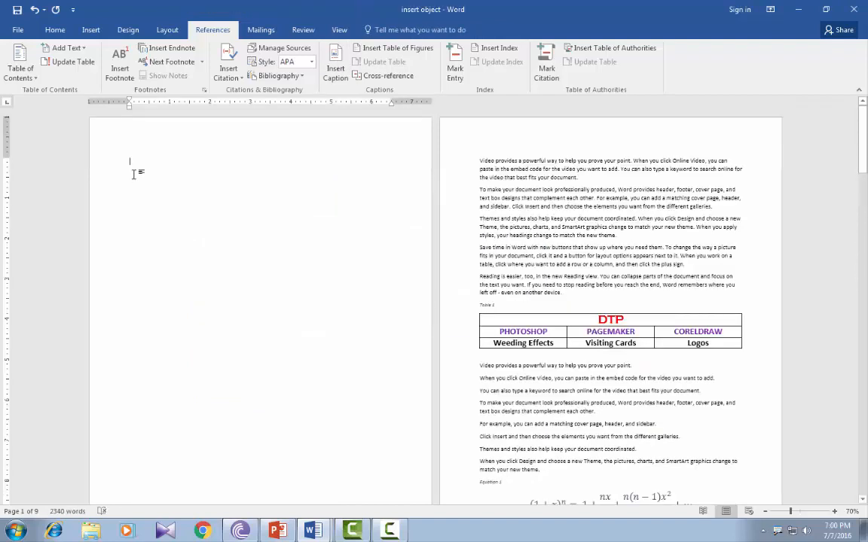
Insert a table of figures for the Equation captions on the blank first page, followed by one for the Figure captions.
{"action": "left_click", "coordinate": [385, 50]}
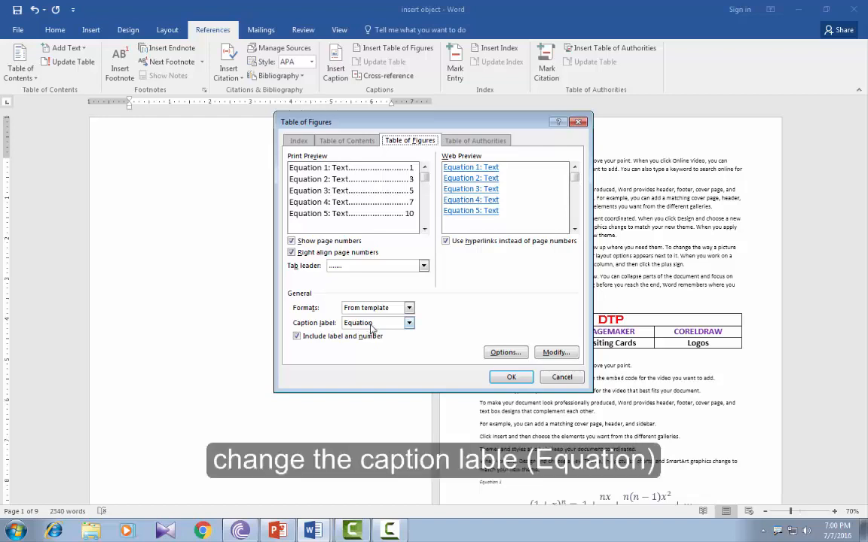
{"action": "left_click", "coordinate": [511, 378]}
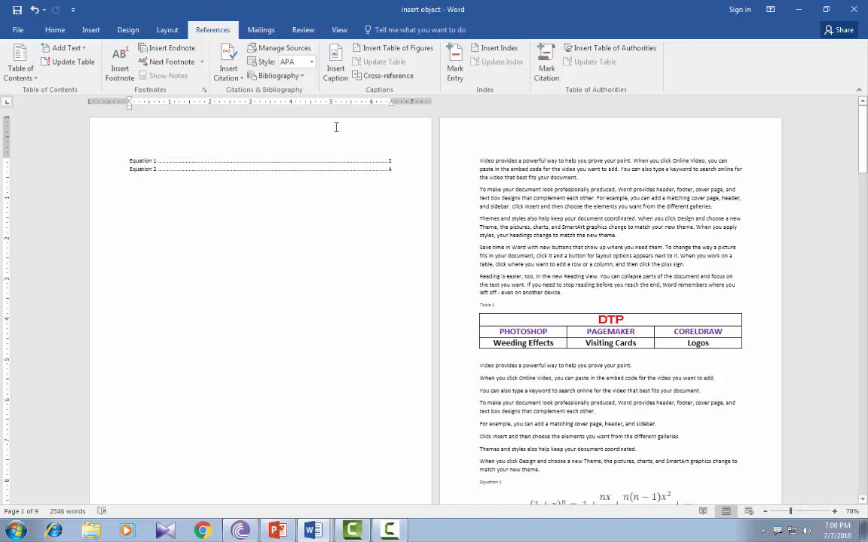
{"action": "left_click", "coordinate": [390, 50]}
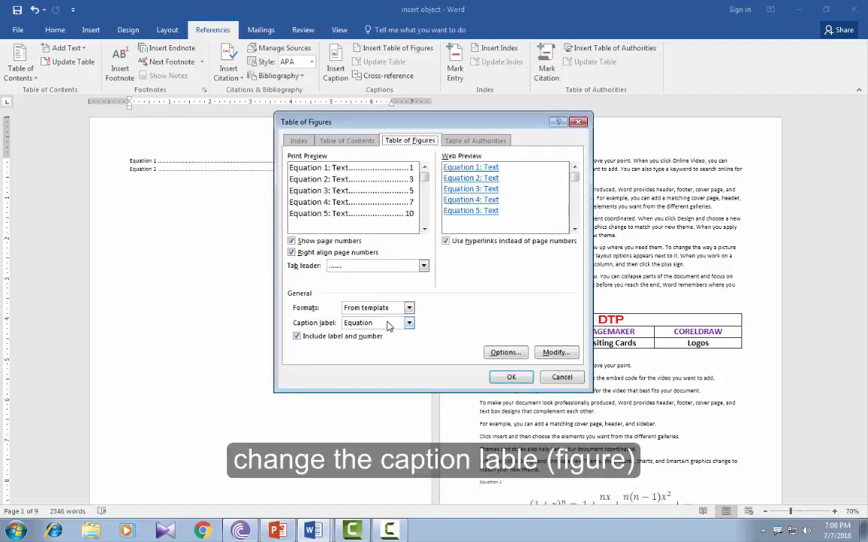
{"action": "left_click", "coordinate": [389, 324]}
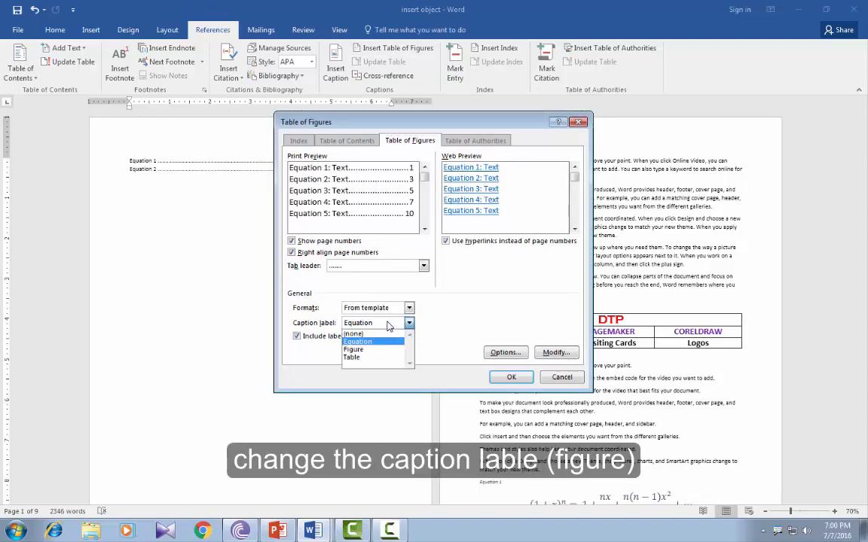
{"action": "left_click", "coordinate": [353, 350]}
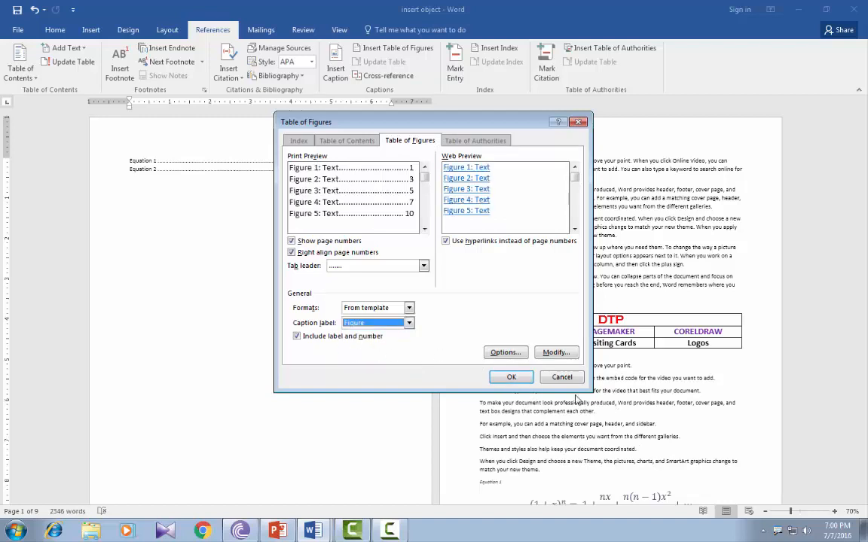
{"action": "left_click", "coordinate": [510, 377]}
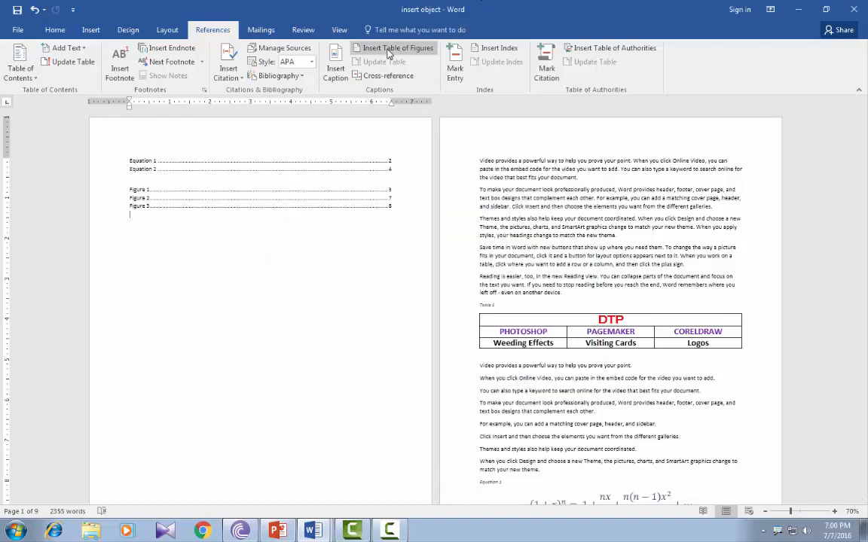
Insert a table of figures for the Table captions below the Figure list.
{"action": "left_click", "coordinate": [389, 48]}
{"action": "left_click", "coordinate": [370, 323]}
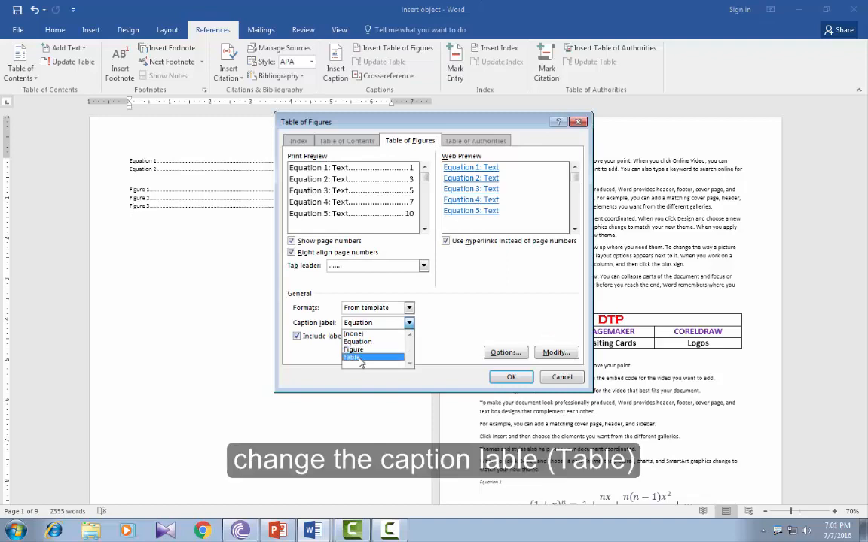
{"action": "left_click", "coordinate": [359, 359]}
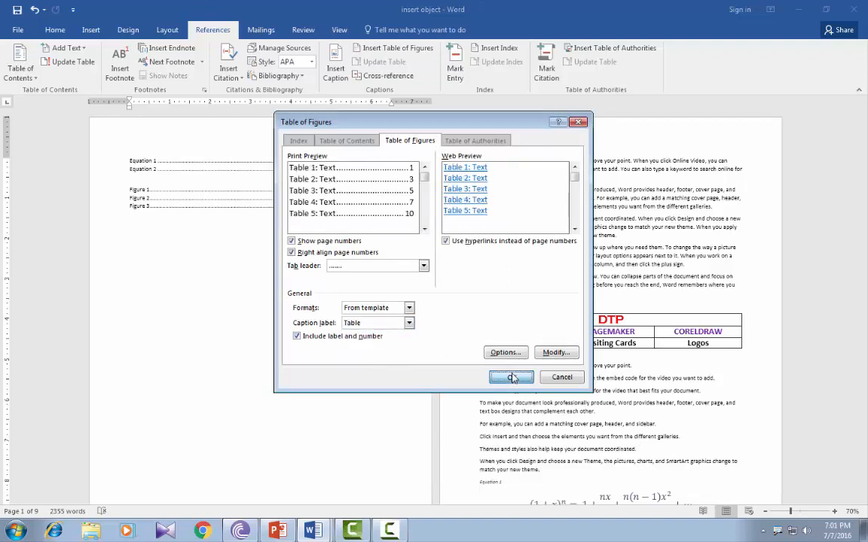
{"action": "left_click", "coordinate": [512, 376]}
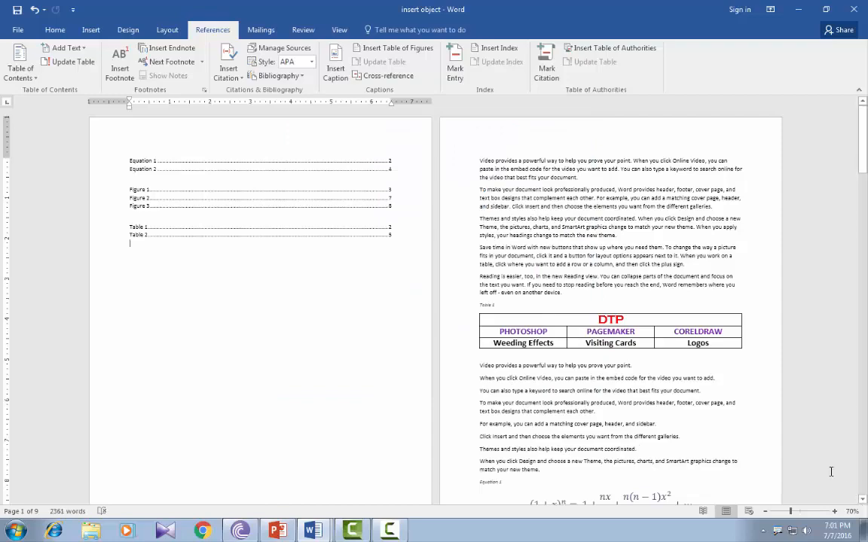
Zoom in to 160% to examine the Equation, Figure and Table lists on the first page.
{"action": "left_click", "coordinate": [834, 512]}
{"action": "left_click", "coordinate": [834, 512]}
{"action": "left_click", "coordinate": [834, 512]}
{"action": "left_click", "coordinate": [834, 511]}
{"action": "left_click", "coordinate": [834, 512]}
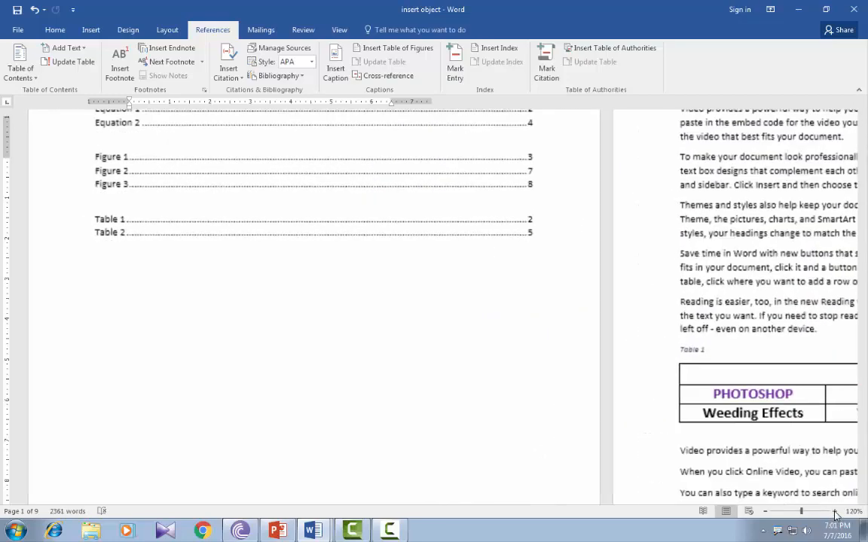
{"action": "left_click", "coordinate": [834, 511]}
{"action": "left_click", "coordinate": [834, 512]}
{"action": "left_click", "coordinate": [834, 512]}
{"action": "left_click", "coordinate": [834, 512]}
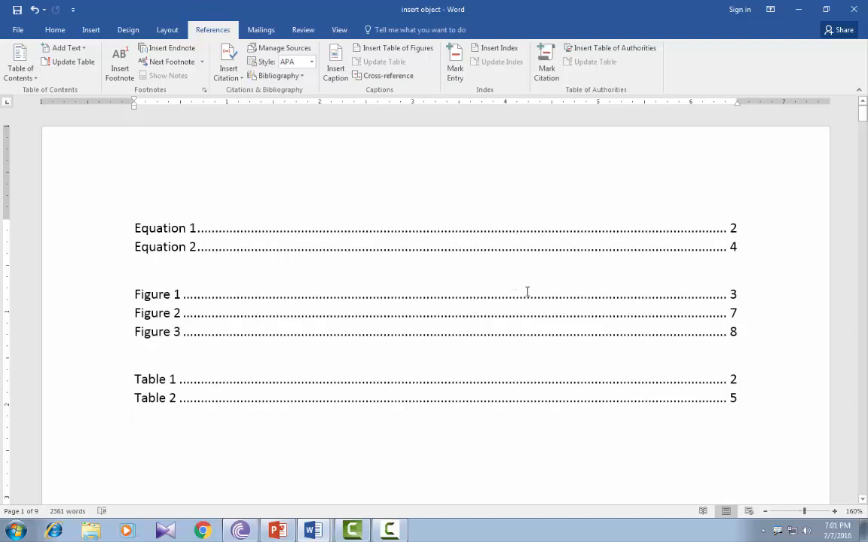
Follow the Figure 1 entry's link to view the jellyfish picture, and return to the caption lists.
{"action": "left_click", "coordinate": [733, 294], "text": "ctrl"}
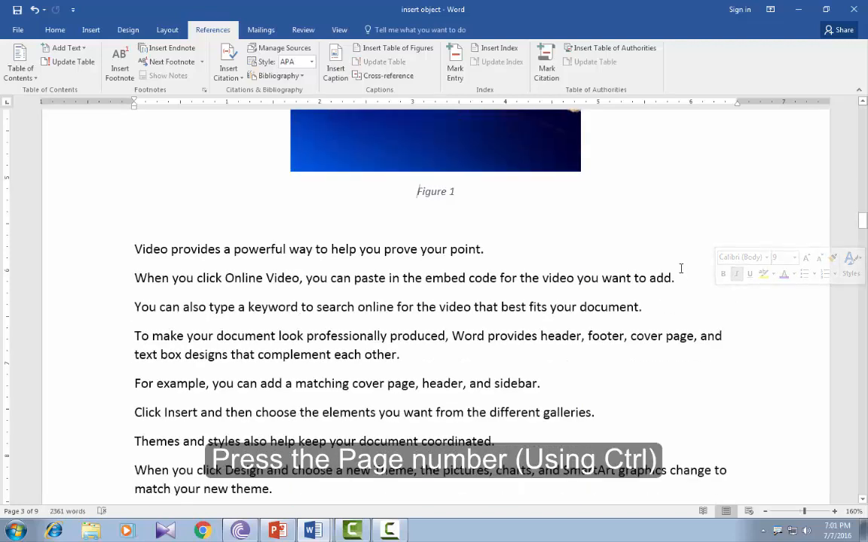
{"action": "scroll", "coordinate": [679, 268], "scroll_direction": "up", "scroll_amount": 3}
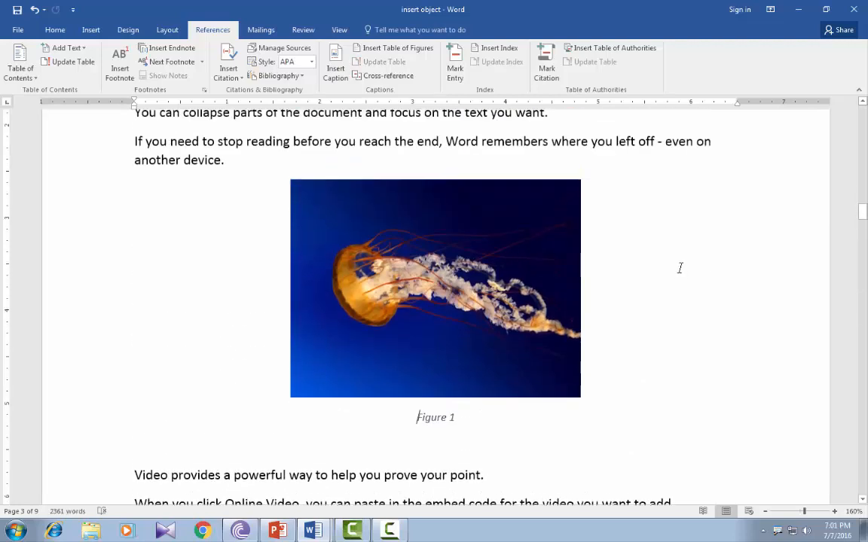
{"action": "left_click", "coordinate": [863, 213]}
{"action": "key", "text": "alt+Left"}
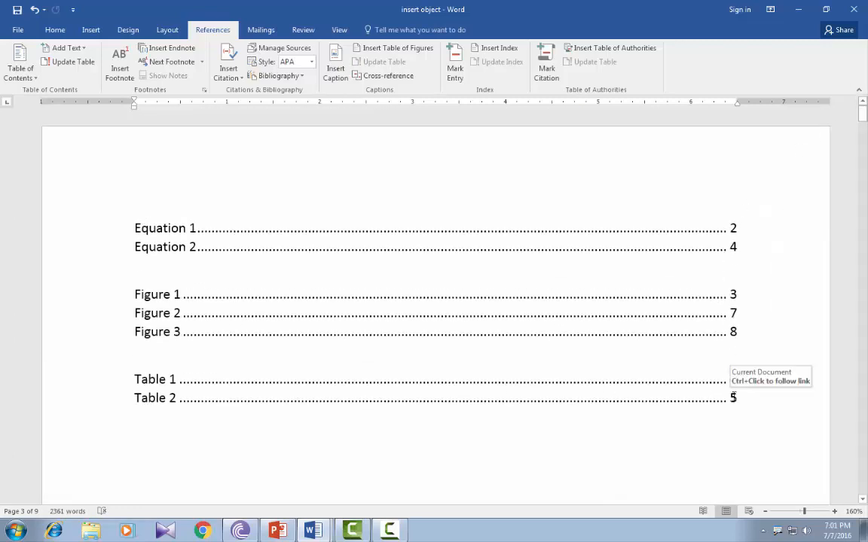
Follow the Table 2 entry's link to view the MS-OFFICE table, and return to the first page.
{"action": "left_click", "coordinate": [733, 399]}
{"action": "left_click", "coordinate": [734, 399], "text": "ctrl"}
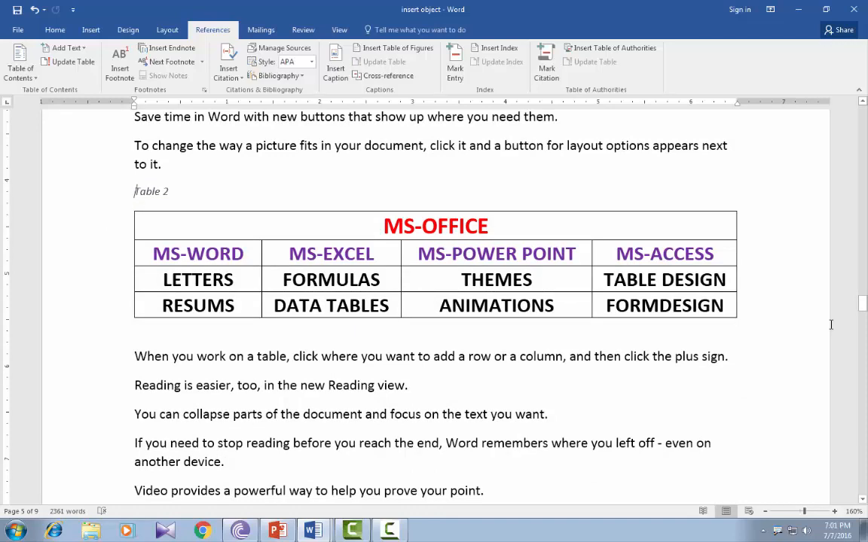
{"action": "left_click_drag", "start_coordinate": [863, 304], "coordinate": [863, 113]}
Replace the Equation list with a version that uses the solid underline tab leader.
{"action": "left_click", "coordinate": [739, 247]}
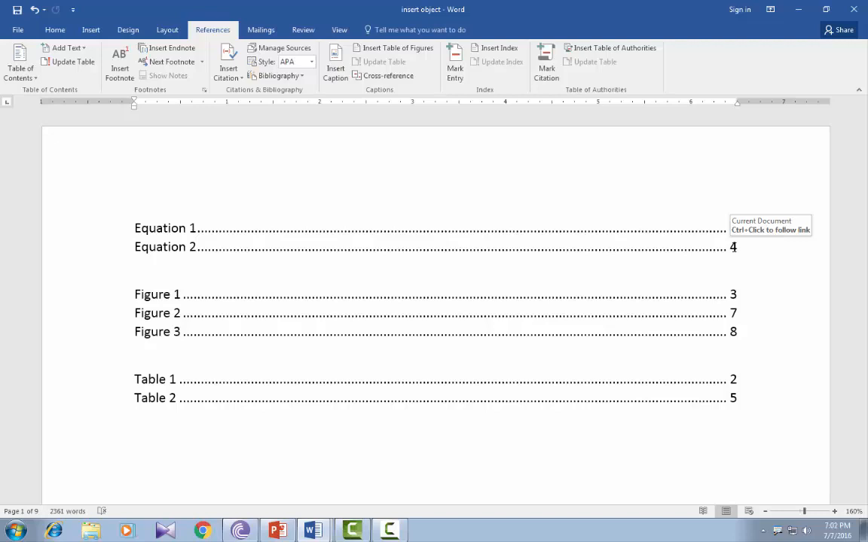
{"action": "left_click", "coordinate": [241, 428]}
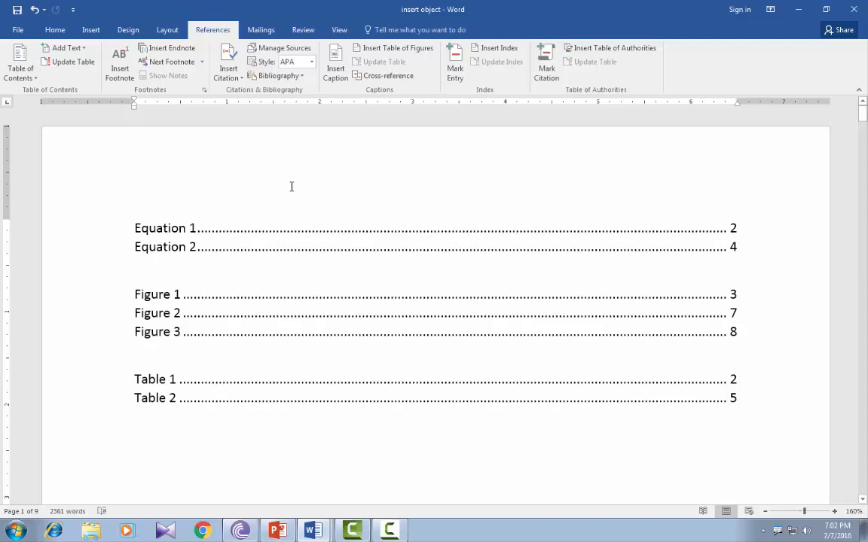
{"action": "left_click", "coordinate": [383, 50]}
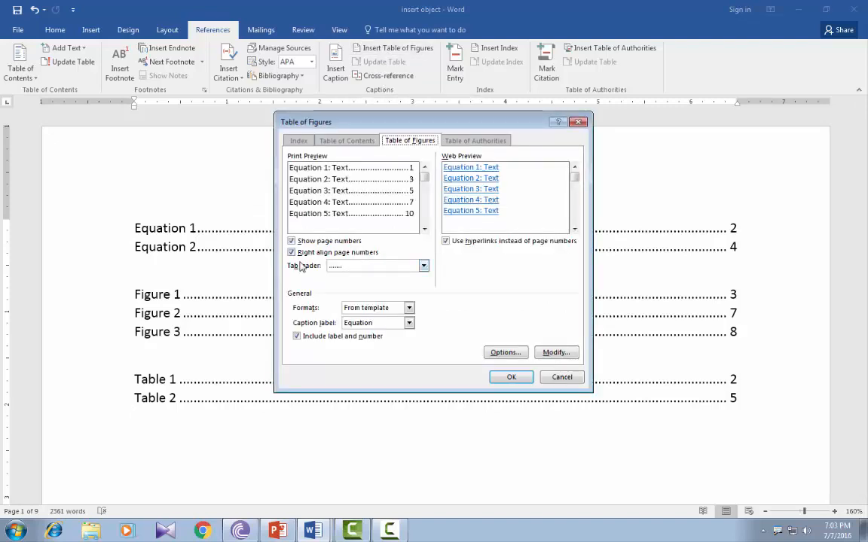
{"action": "left_click", "coordinate": [356, 268]}
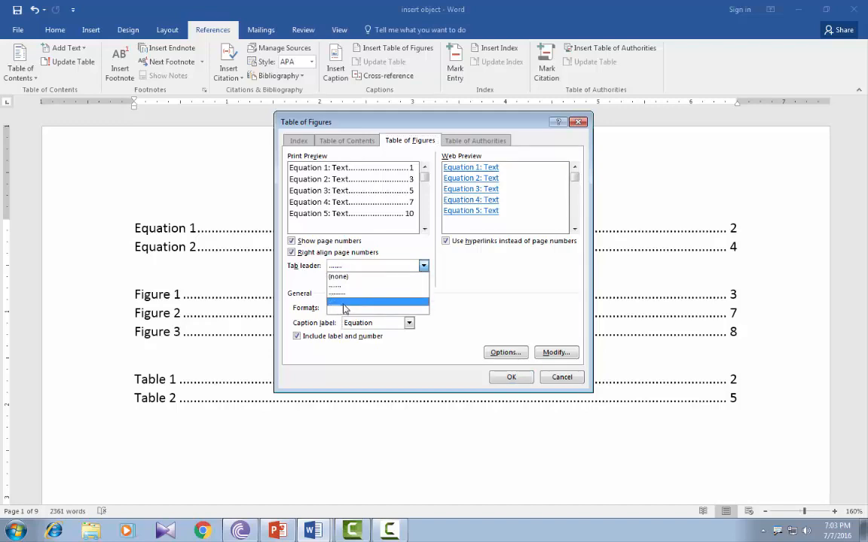
{"action": "left_click", "coordinate": [346, 302]}
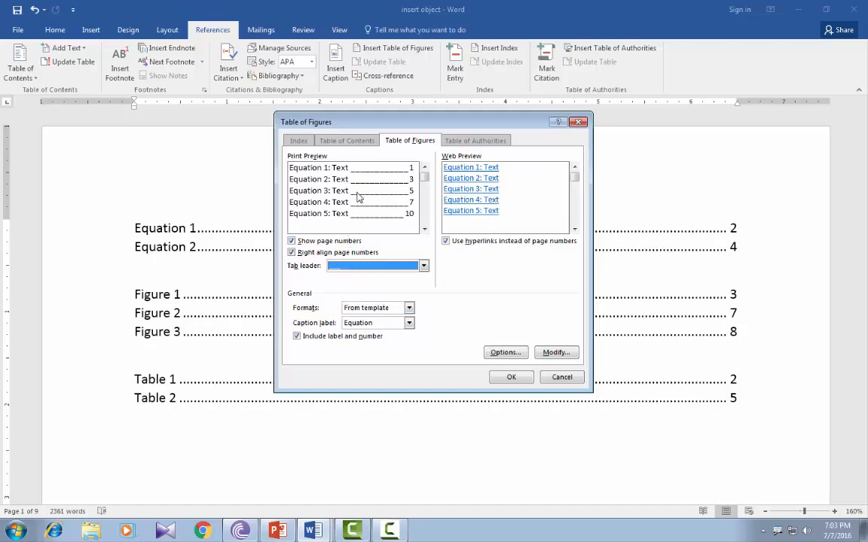
{"action": "left_click", "coordinate": [508, 377]}
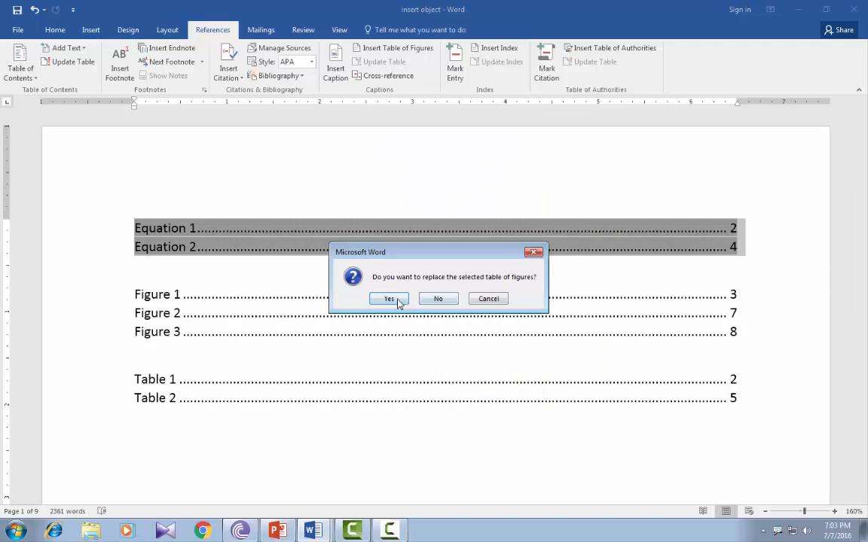
{"action": "left_click", "coordinate": [391, 299]}
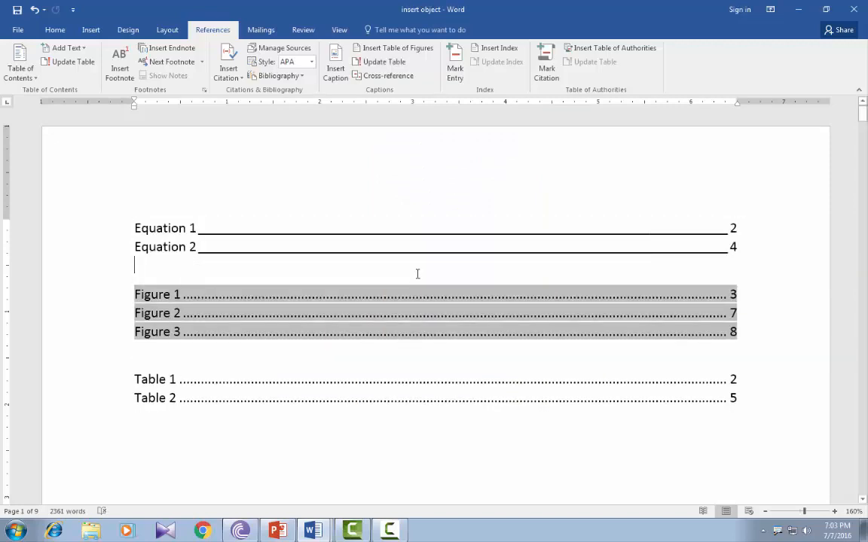